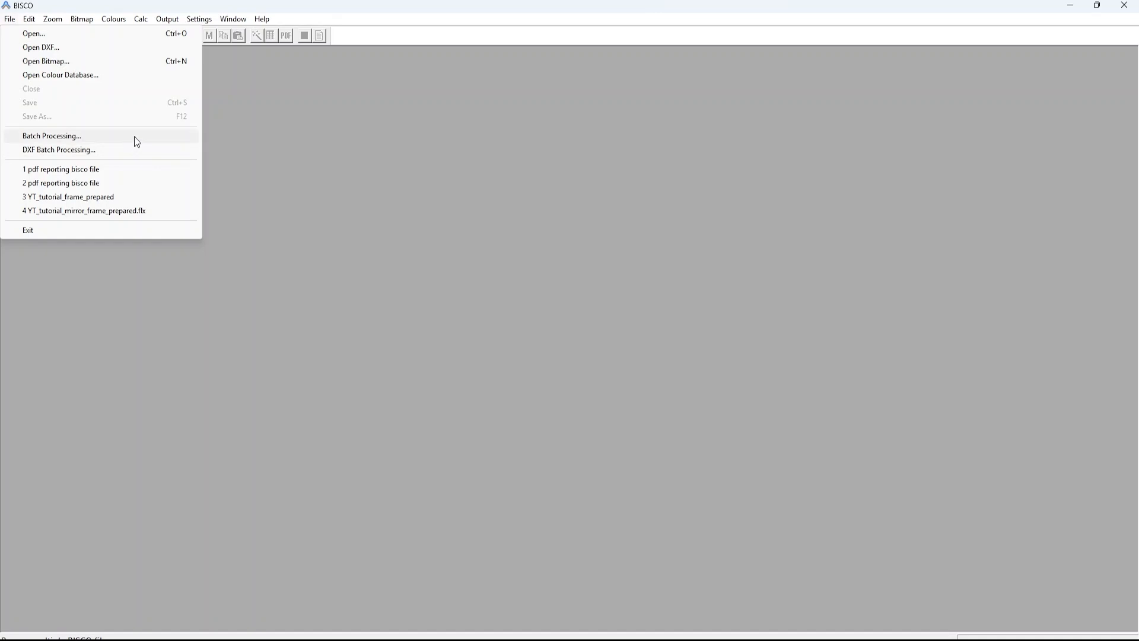
click(90, 138)
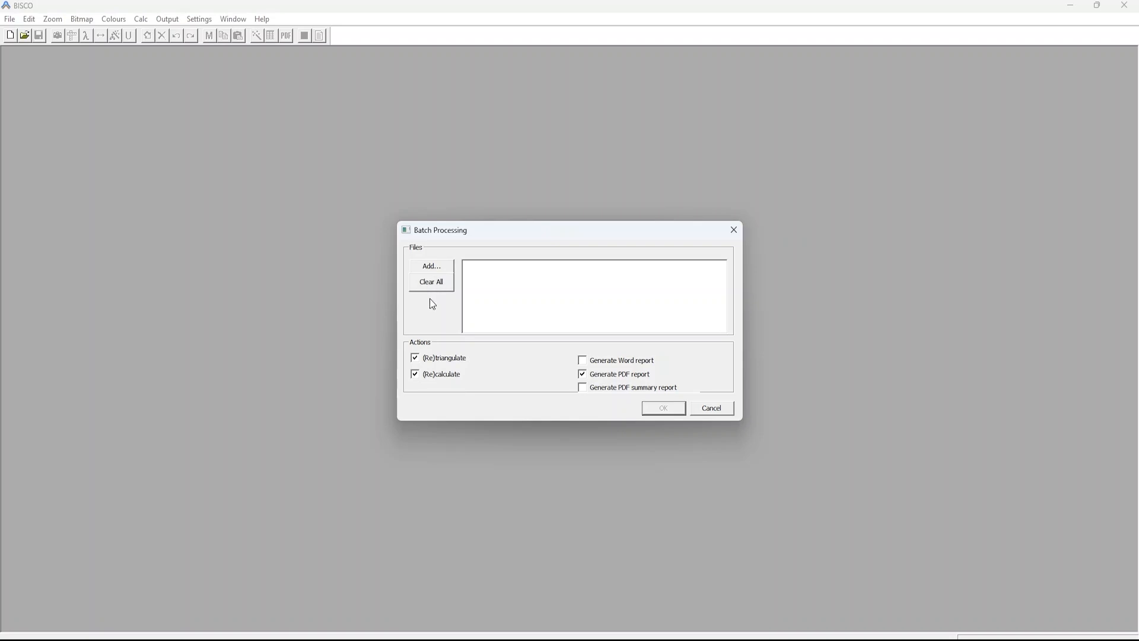
key(Escape)
click(14, 20)
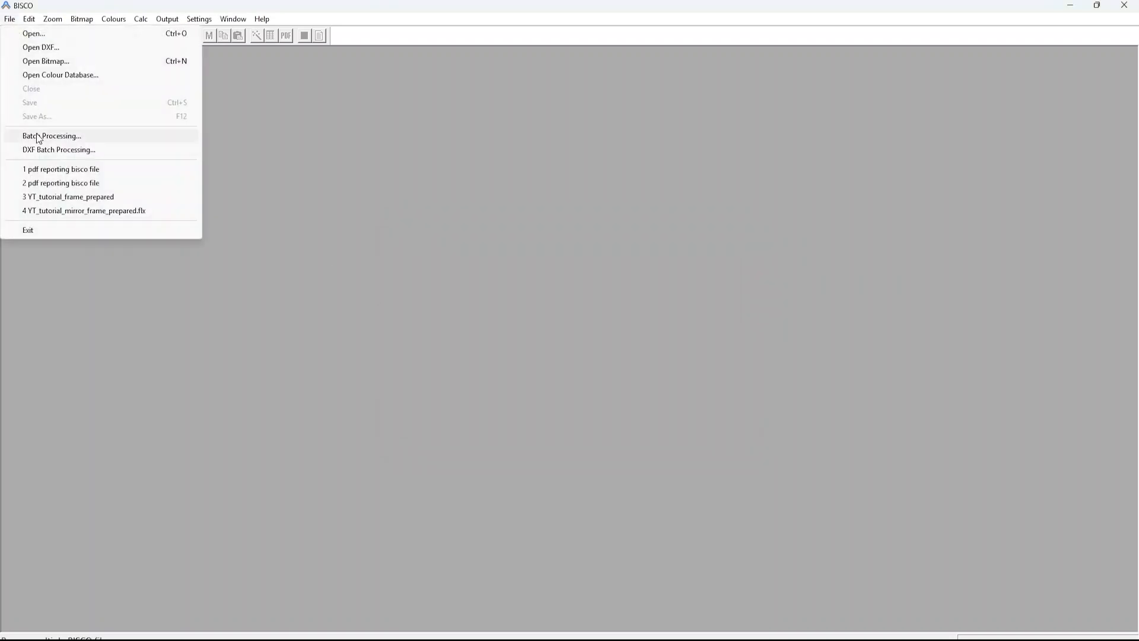
click(41, 149)
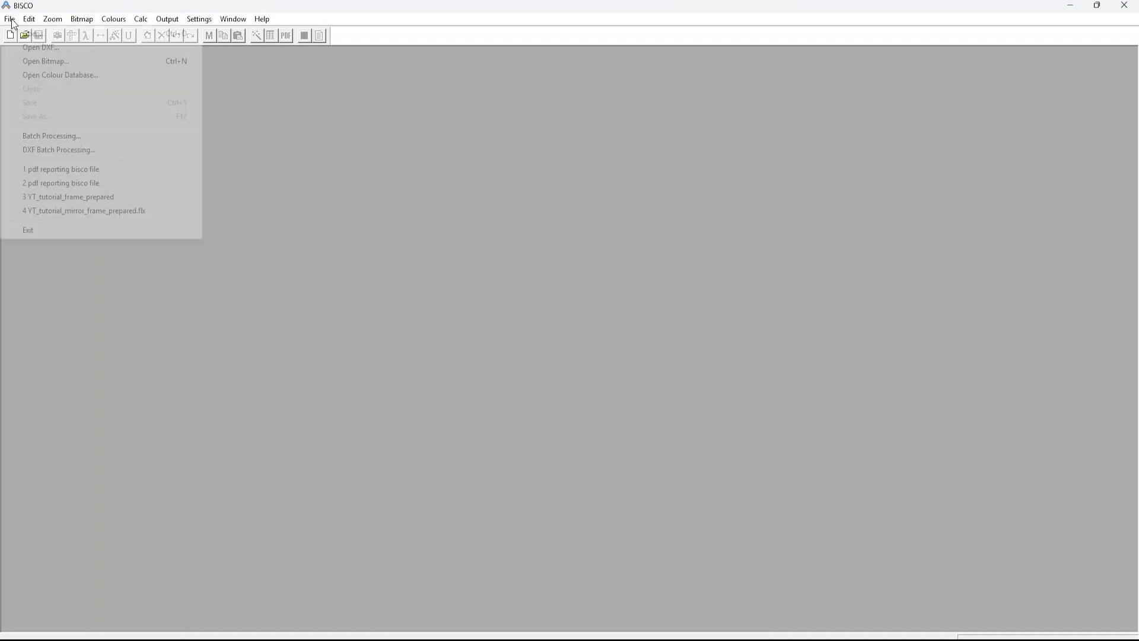
Step: Add central_wood_frame_glazed, EX02_METHOD1_LAY, pvc_frame_glazed, steel_frame_sloped and wood_alu_glazed to a BISCO batch processing job
click(69, 138)
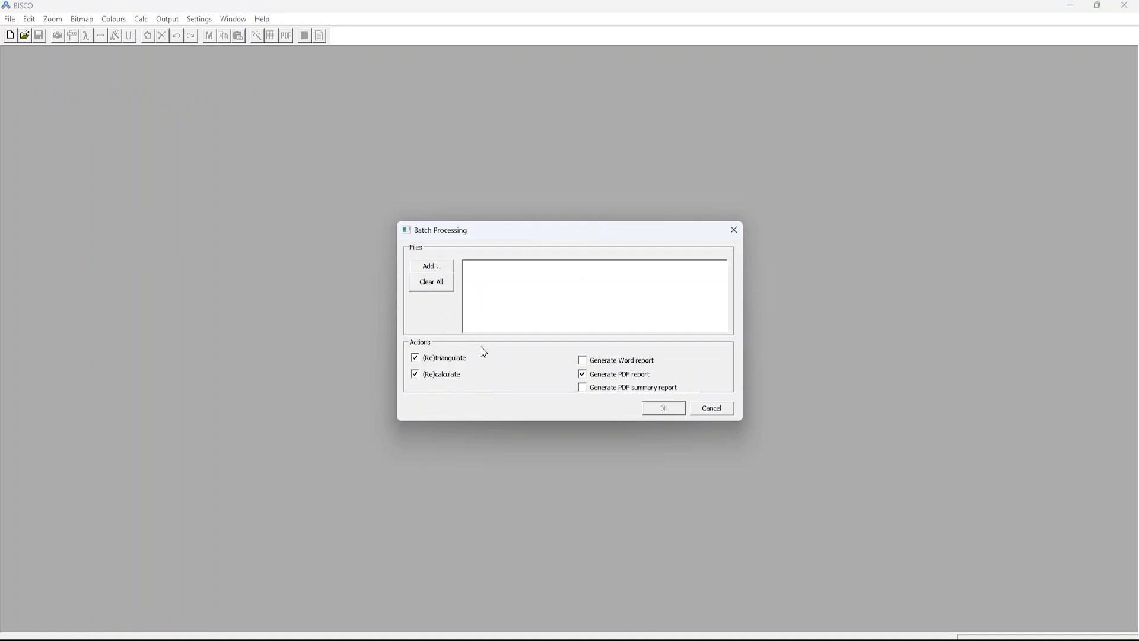
click(446, 270)
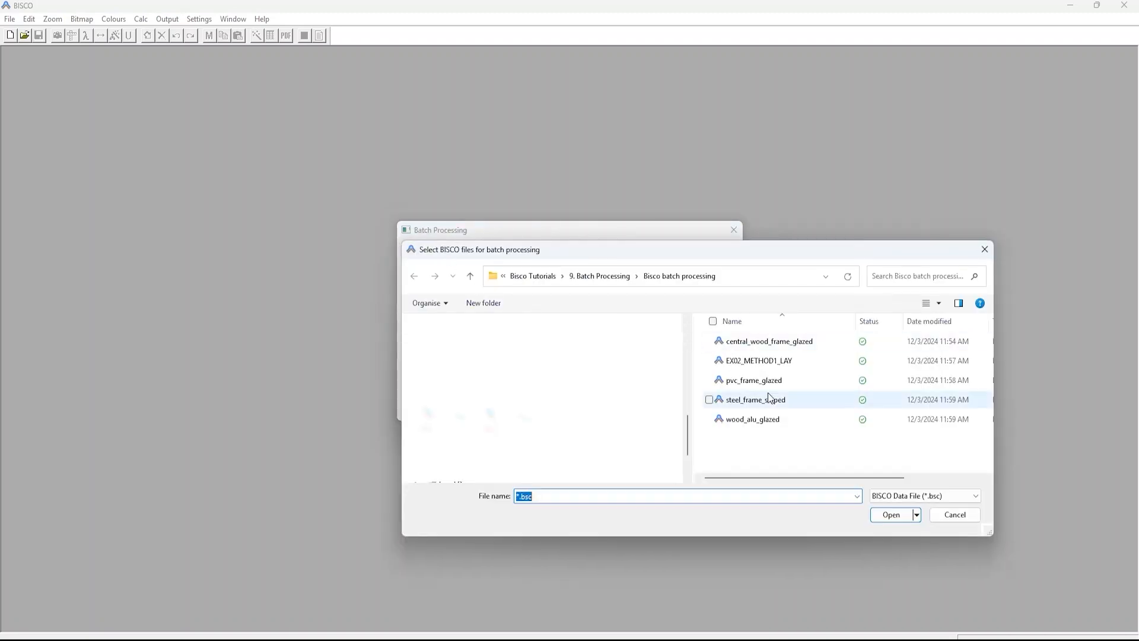
click(772, 413)
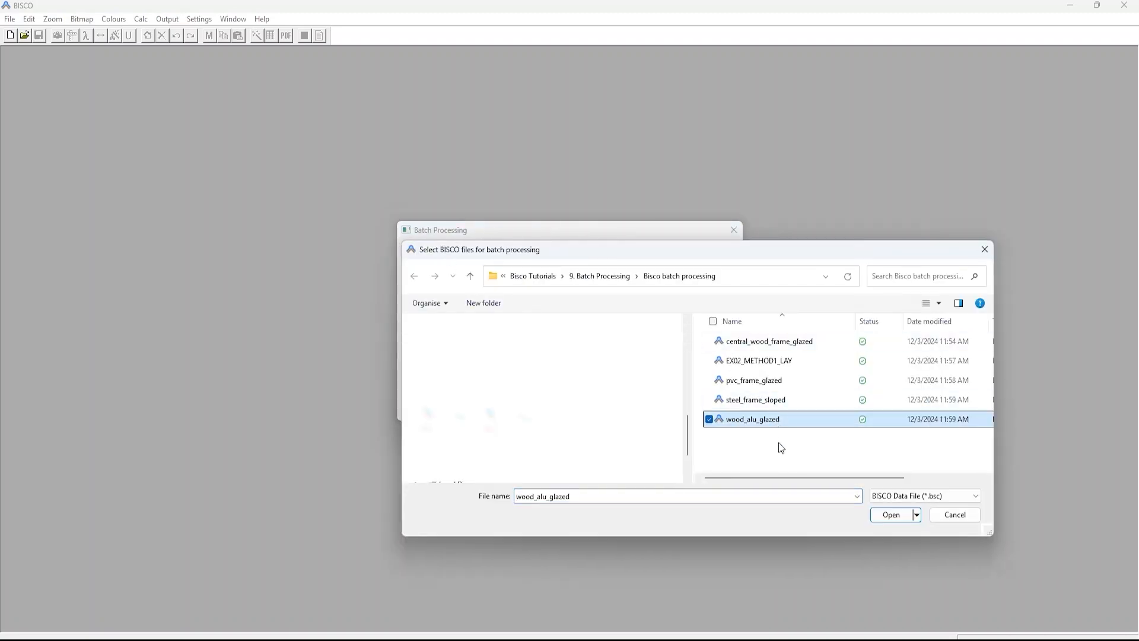
drag(779, 443, 753, 338)
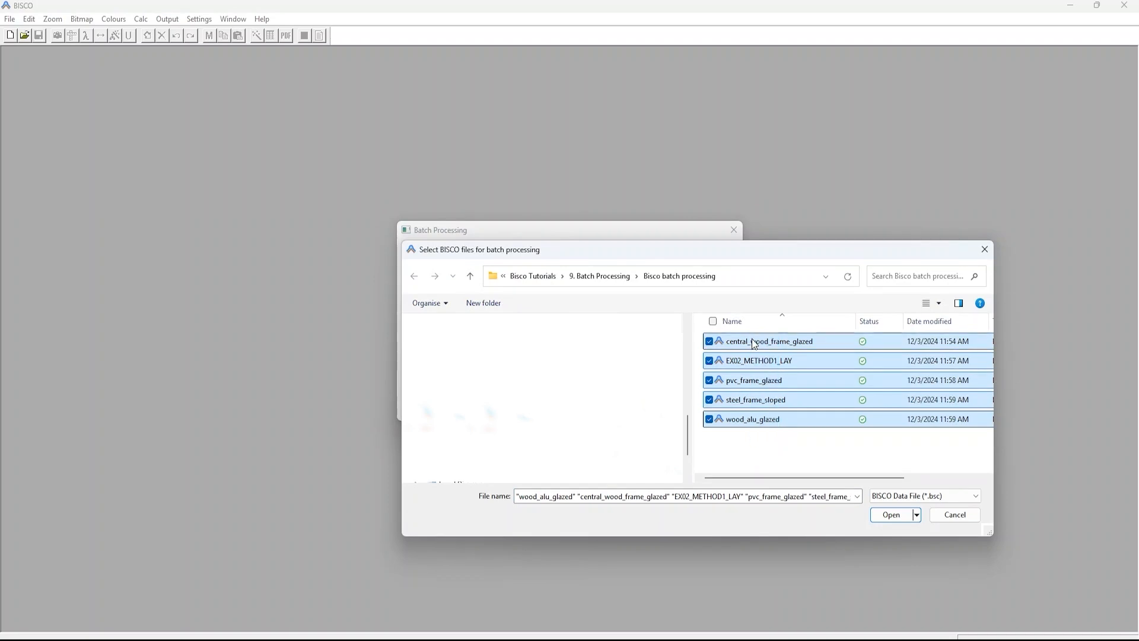
click(884, 515)
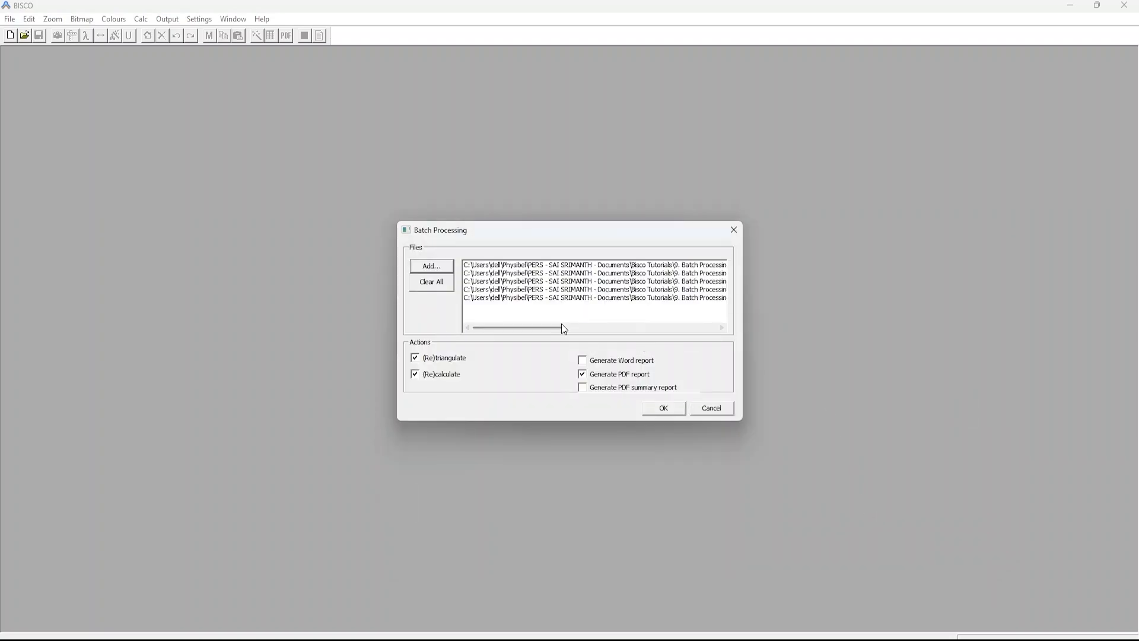
drag(562, 324, 514, 331)
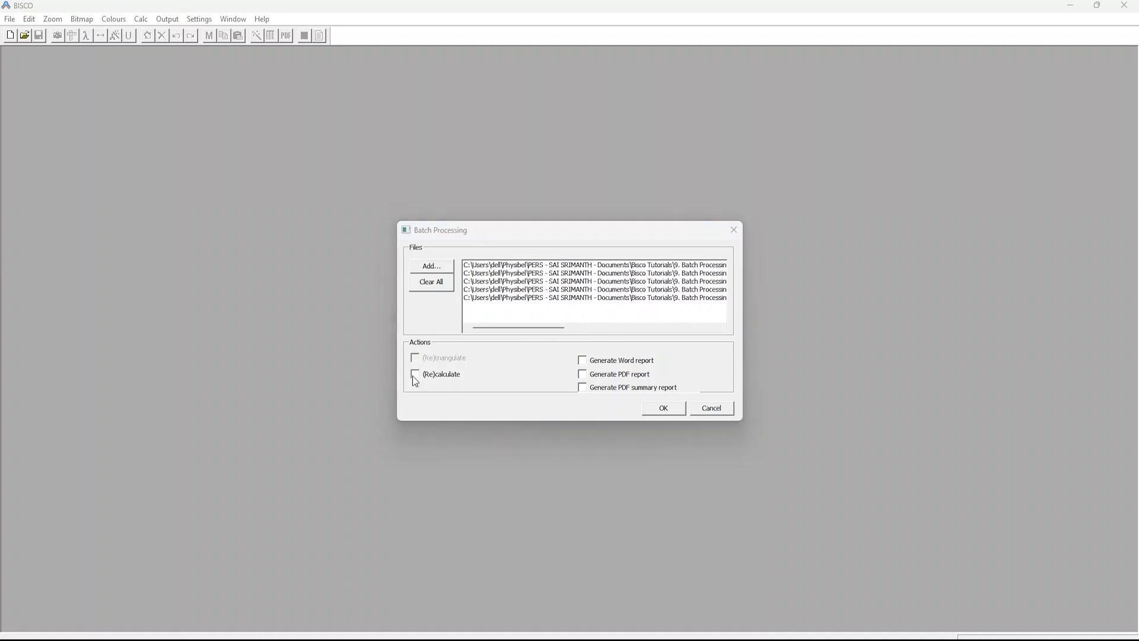
Step: Enable retriangulation, recalculation and PDF report generation for the batch, and run it
click(415, 375)
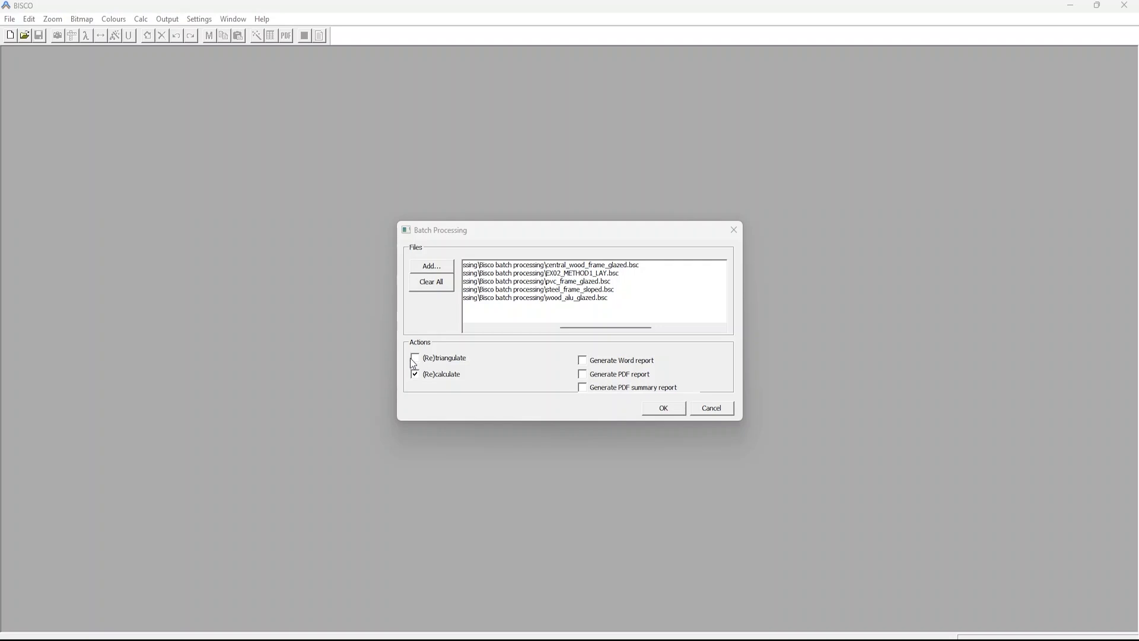
click(417, 362)
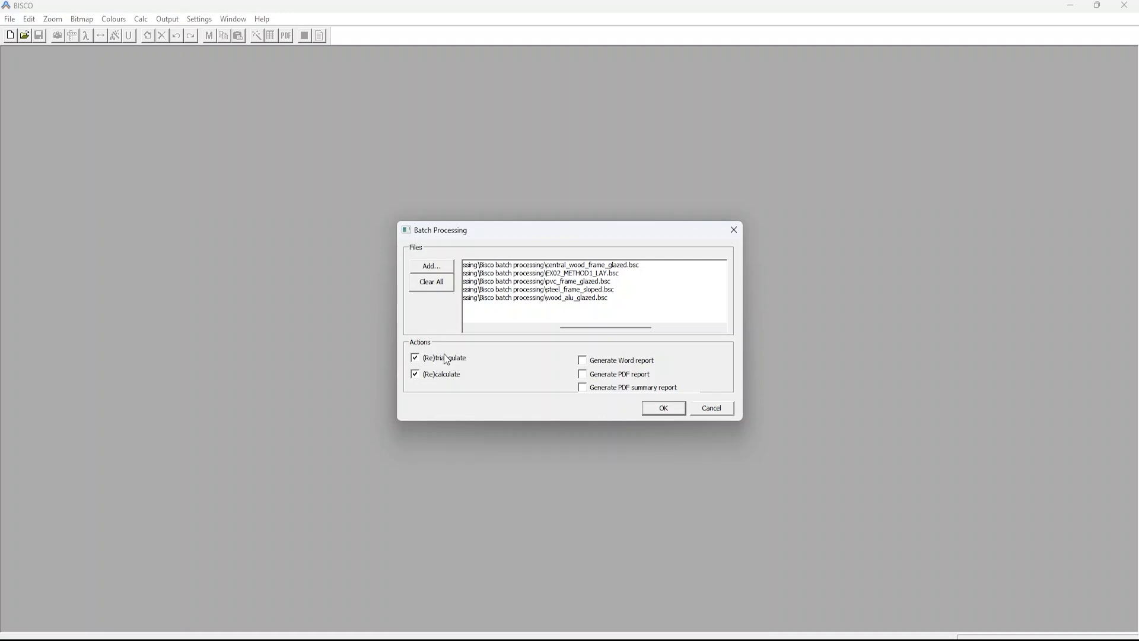
click(418, 362)
click(417, 359)
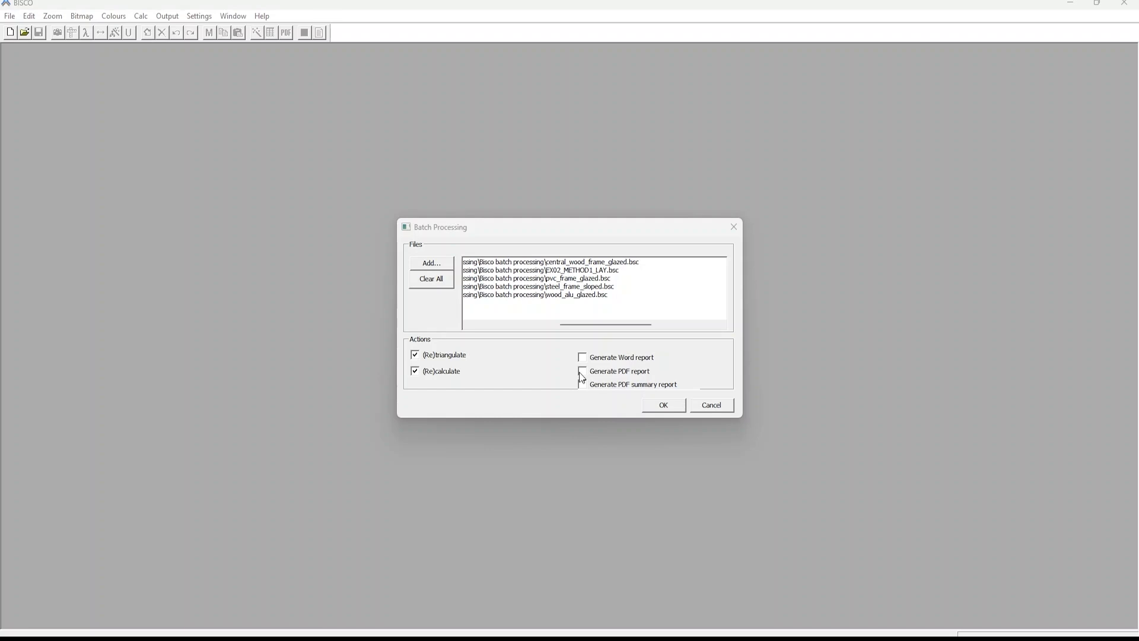
click(580, 372)
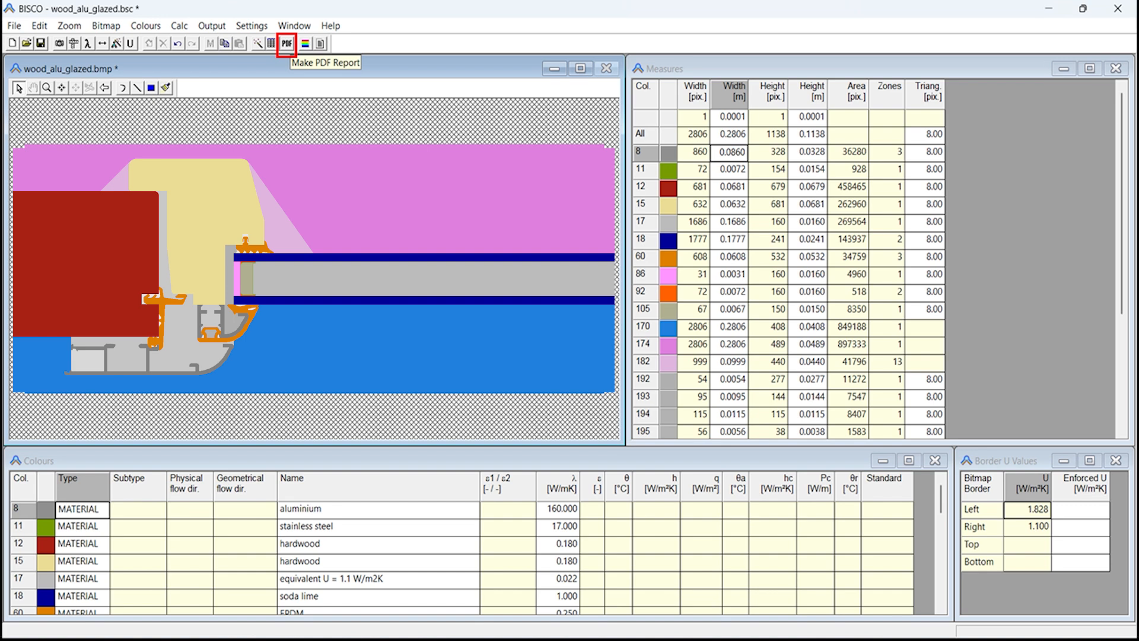
click(287, 44)
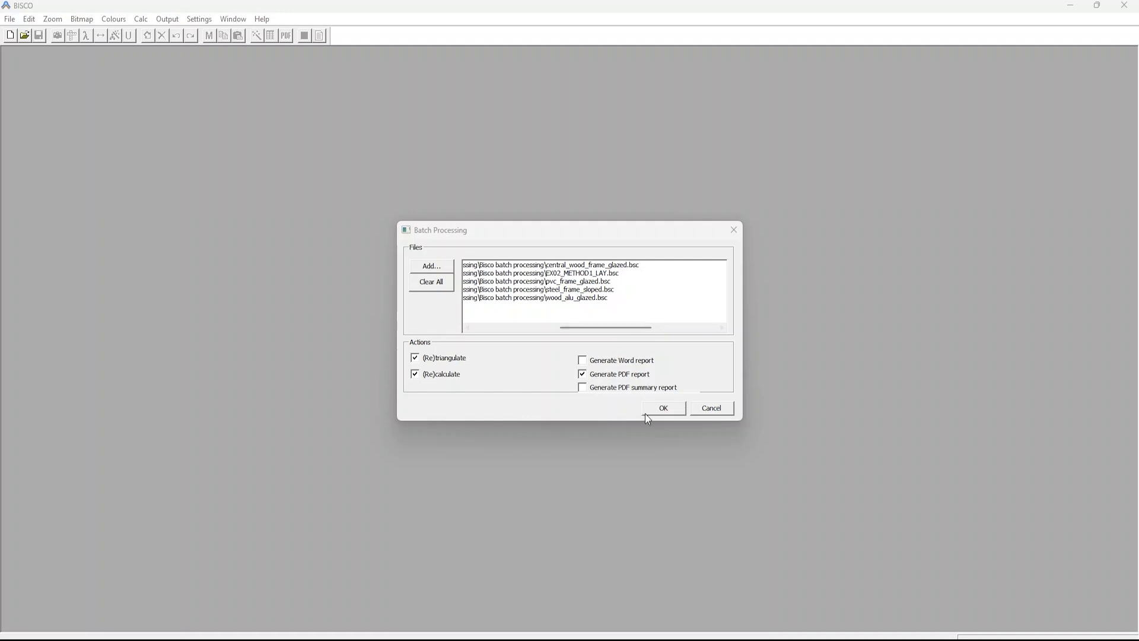
click(661, 410)
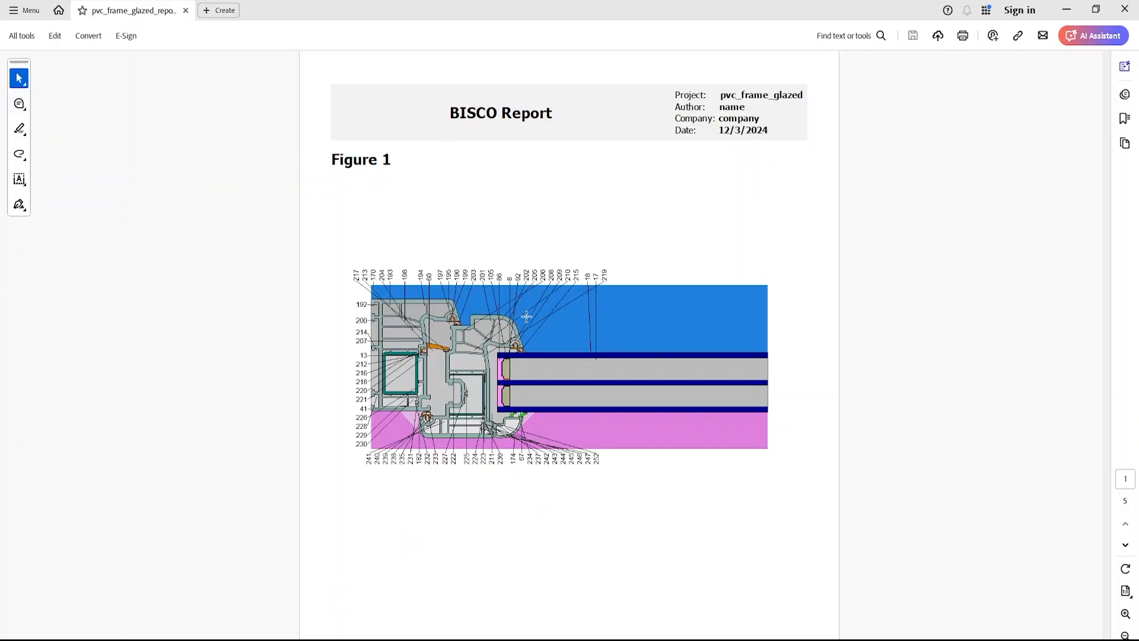
Step: Review the pvc_frame_glazed PDF report from the first figure through to the materials table
scroll(527, 320, down, 5)
scroll(527, 321, down, 10)
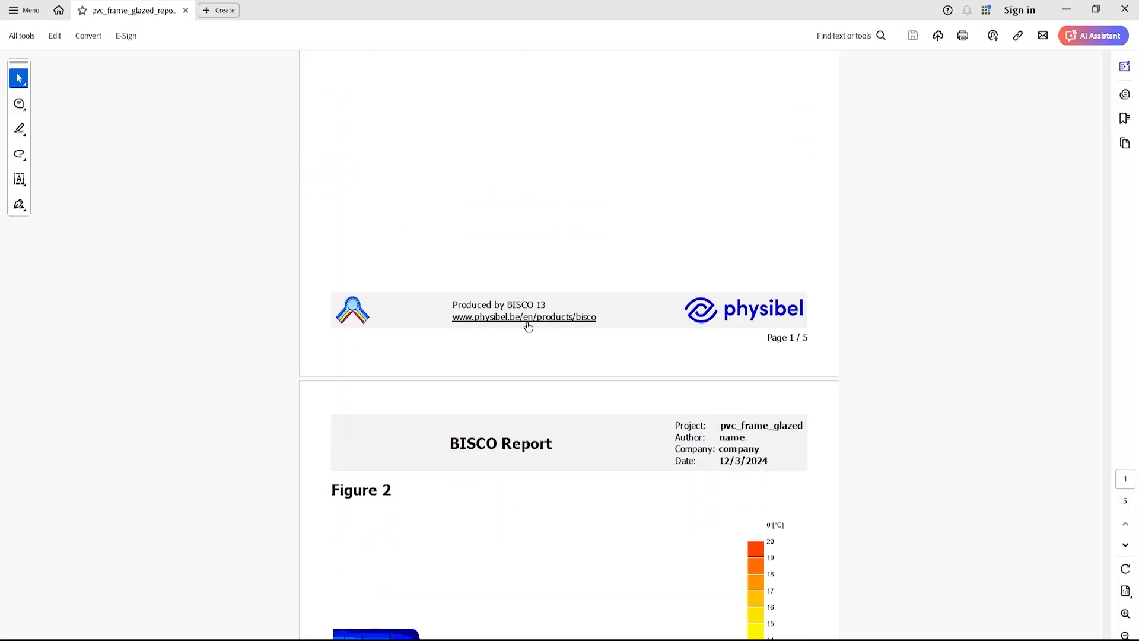
scroll(520, 314, down, 10)
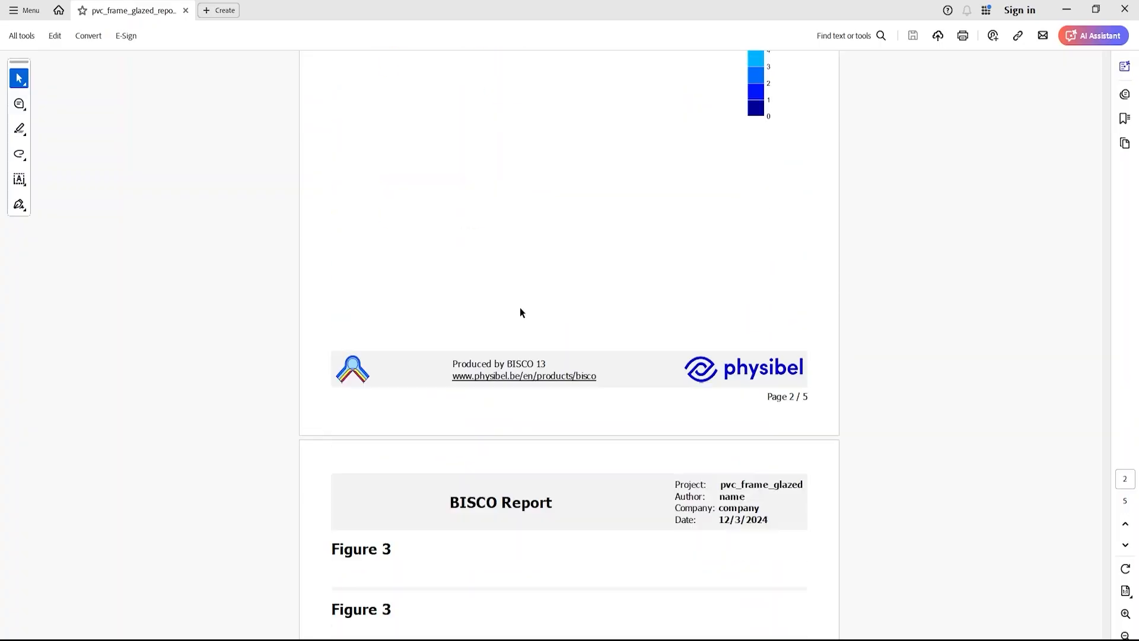
scroll(517, 305, down, 10)
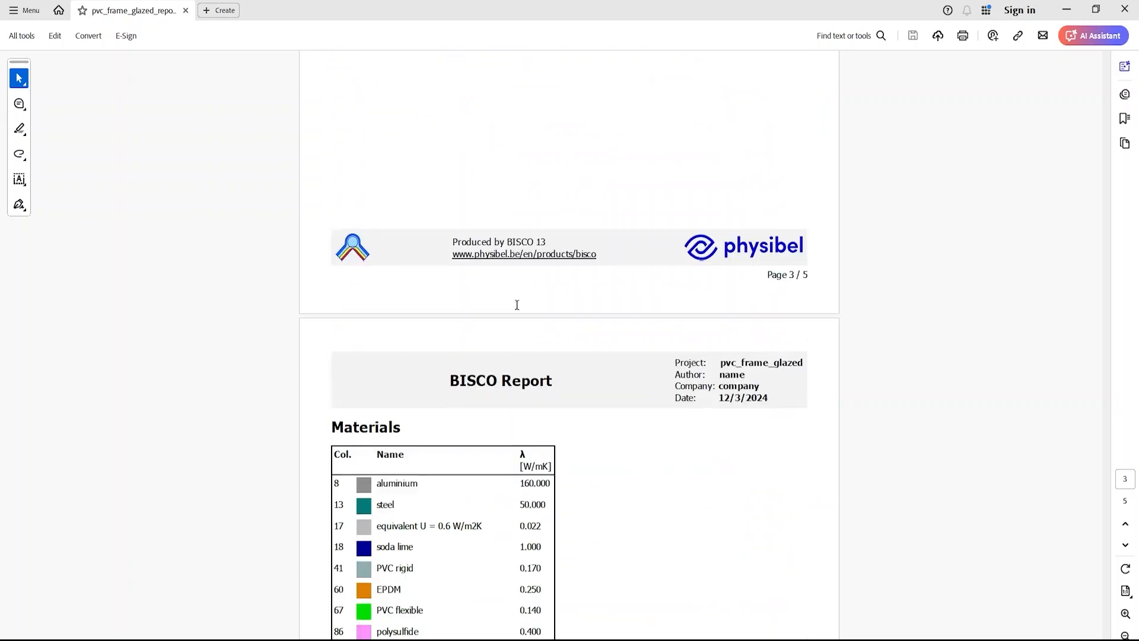
scroll(517, 305, down, 5)
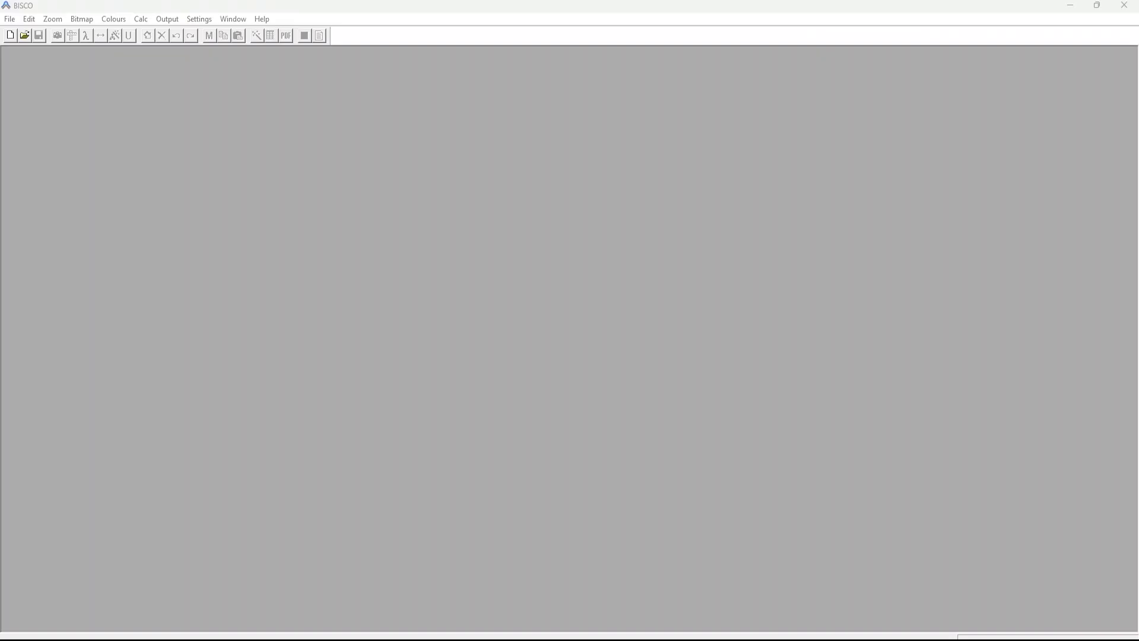
Step: Add alu_1_frame_panel_prepared, YT_tutorial_frame_prepared and YT_tutorial_mirror_frame_prepared to a DXF batch processing job
click(11, 20)
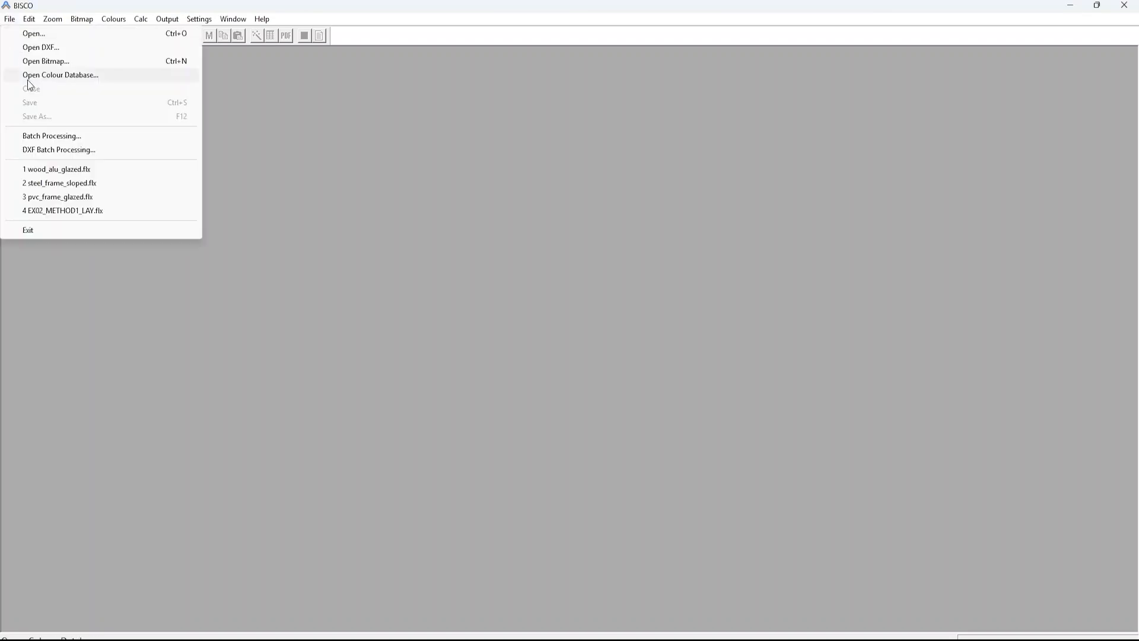
click(49, 153)
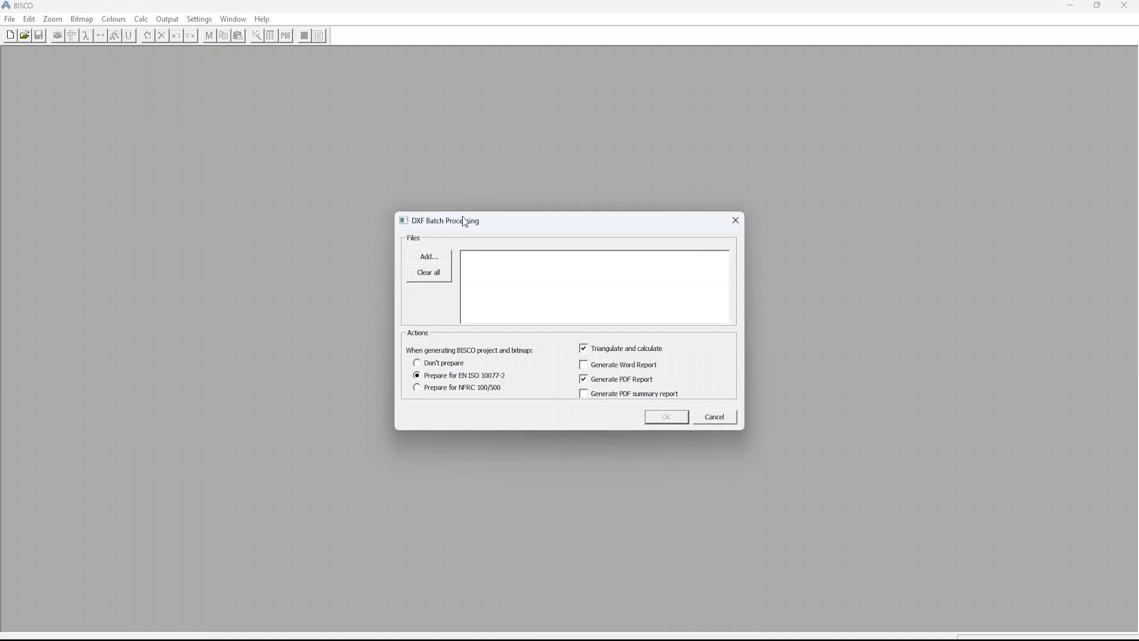
click(424, 258)
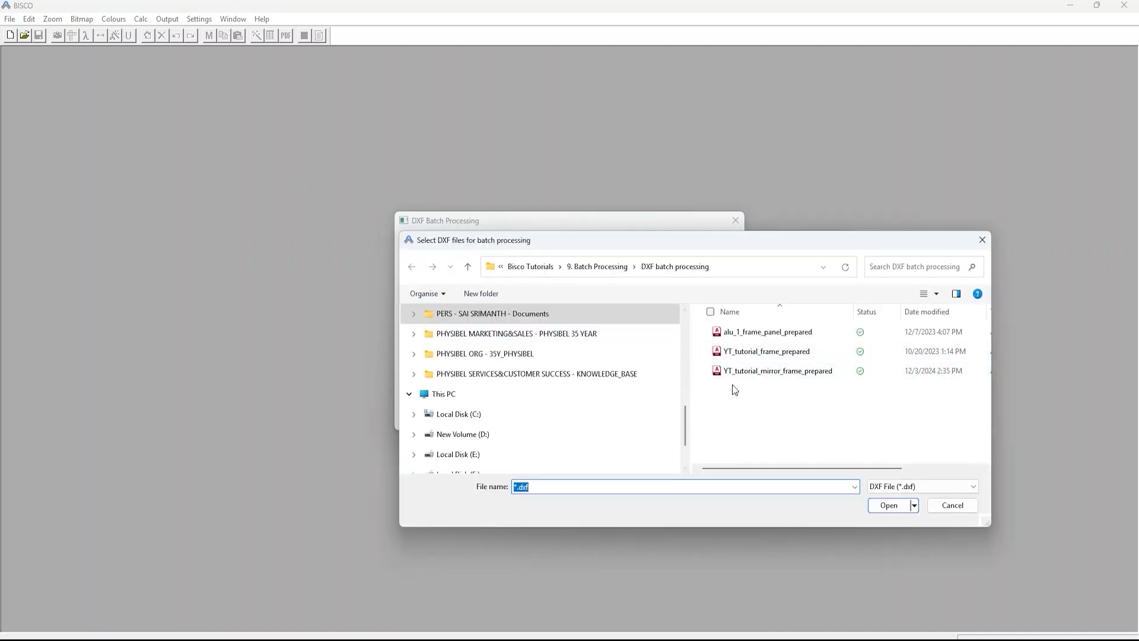
drag(745, 399, 723, 325)
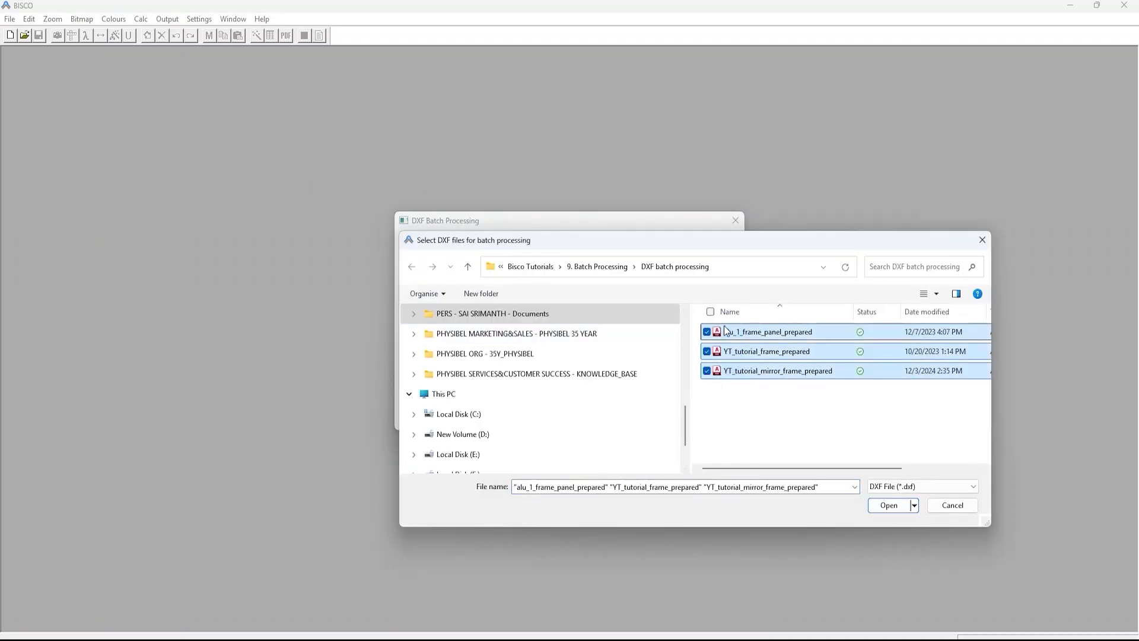
click(883, 509)
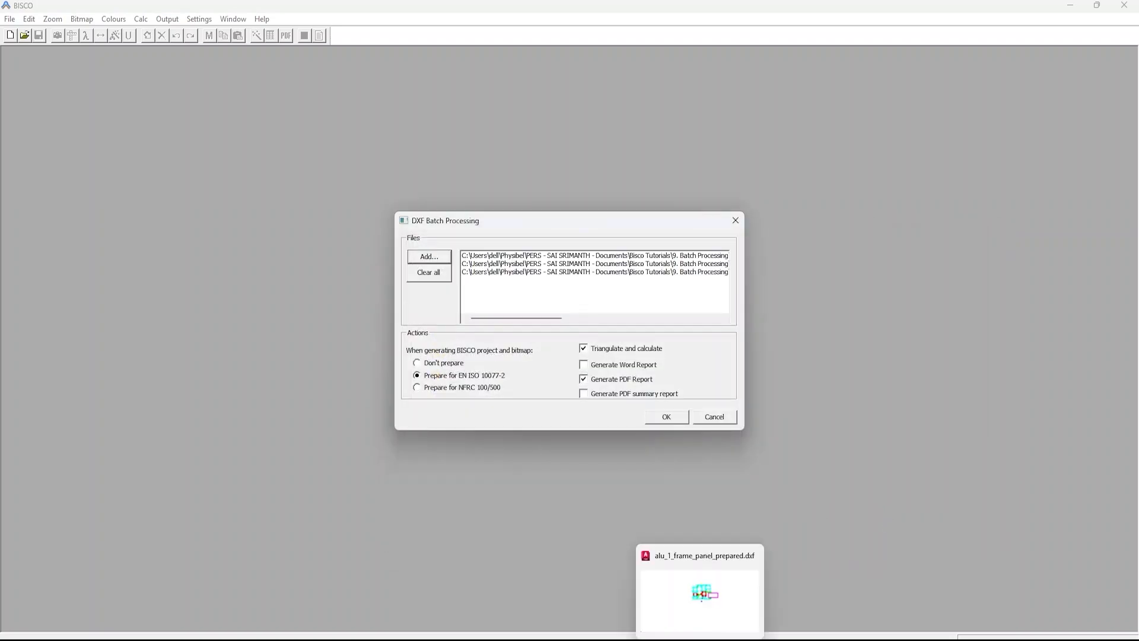
Step: Switch to AutoCAD and examine the layer names used in the alu_1_frame_panel_prepared.dxf drawing
click(706, 637)
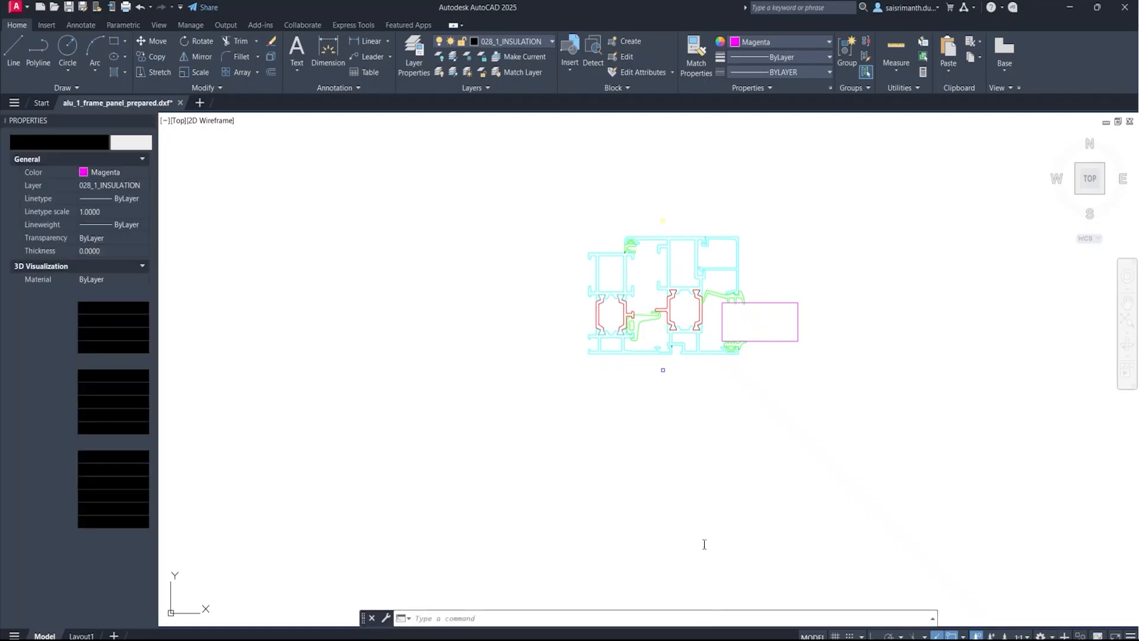
scroll(698, 346, up, 2)
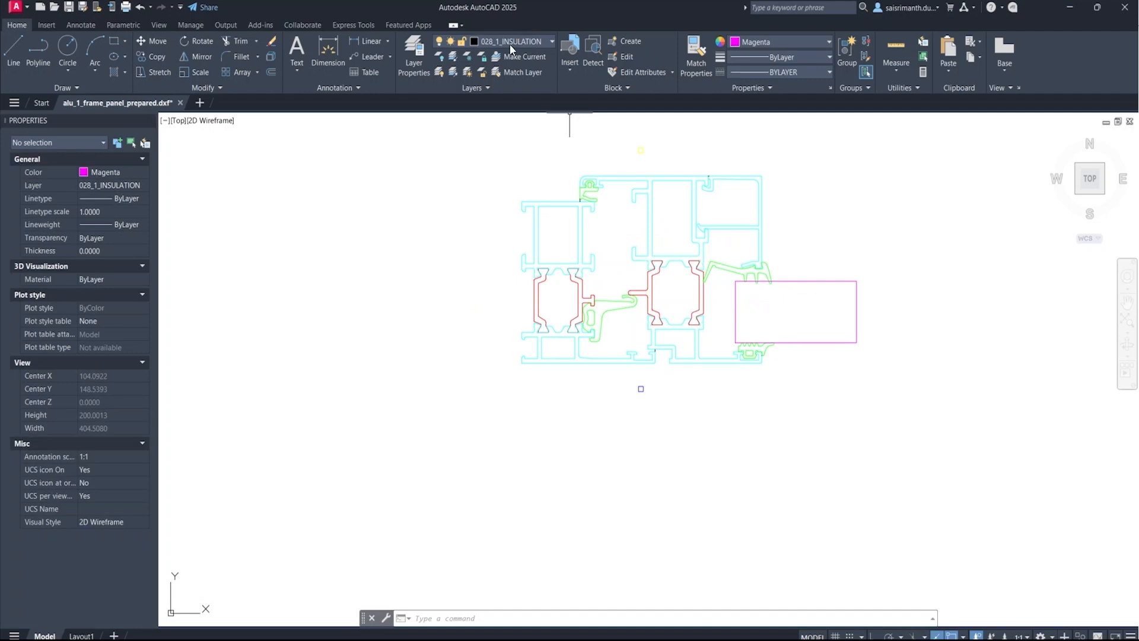
click(513, 41)
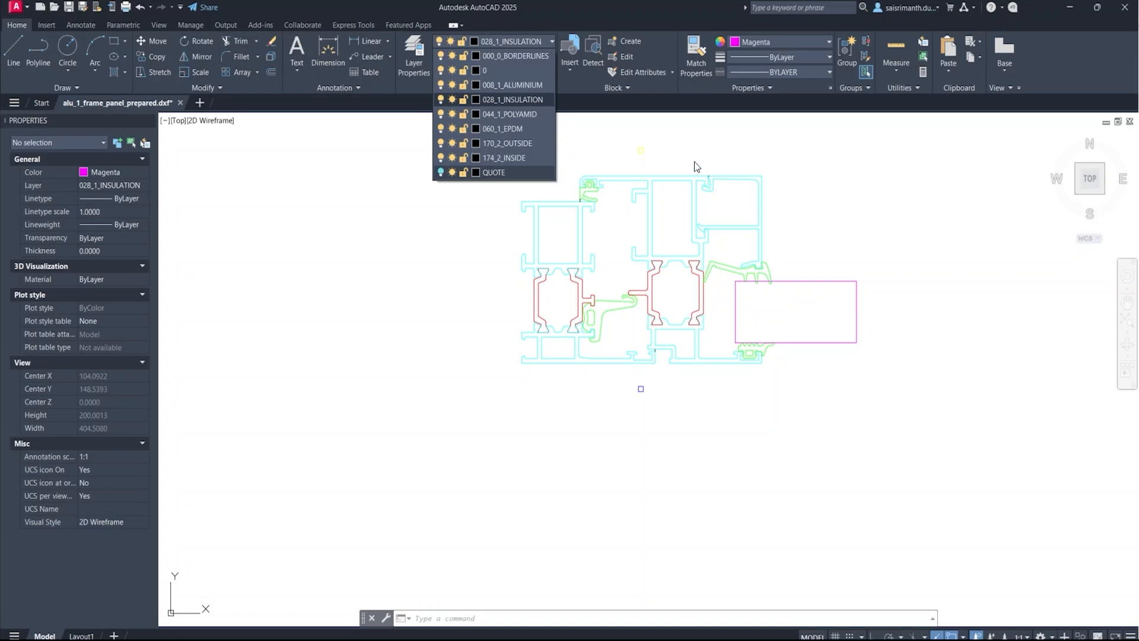
click(693, 485)
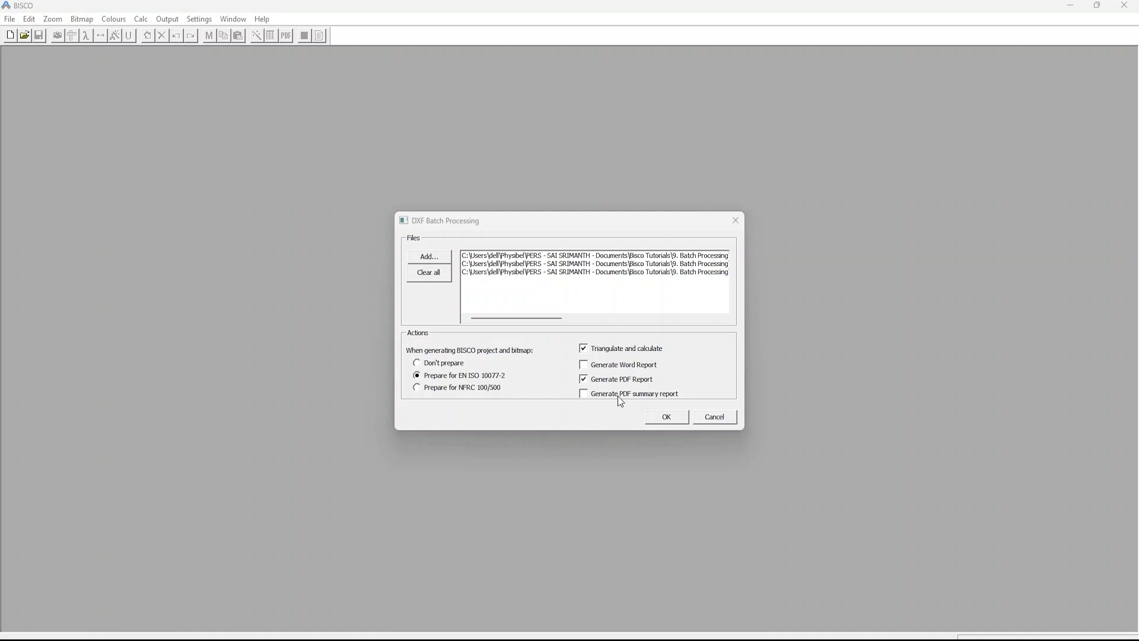
Step: Run the DXF batch prepared for EN ISO 10077-2, with triangulation, calculation and PDF report generation
click(665, 416)
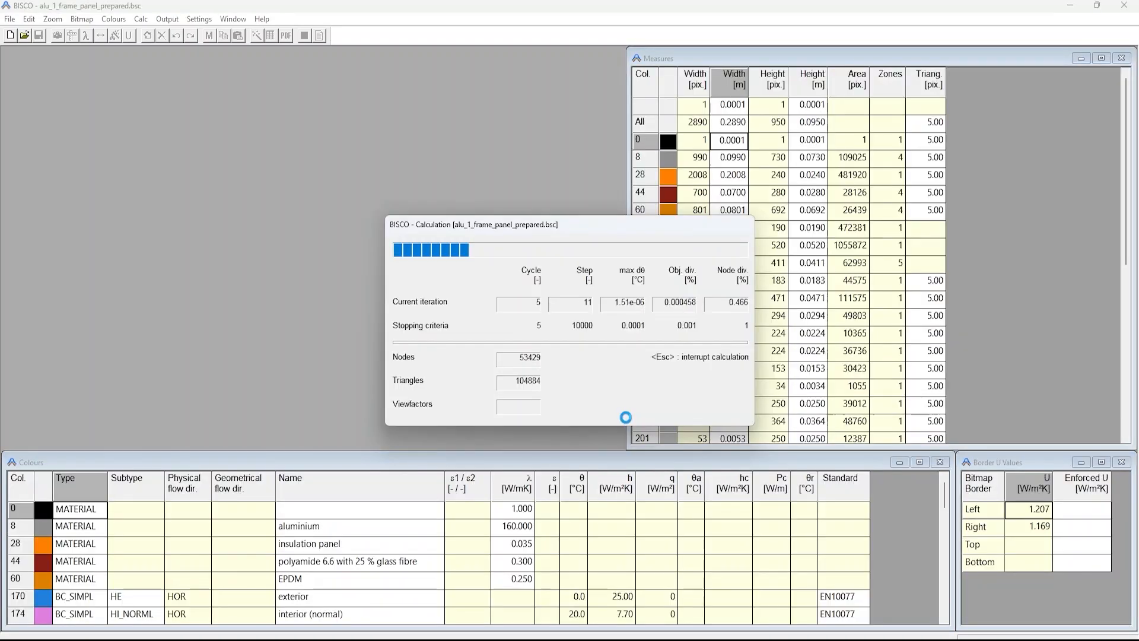